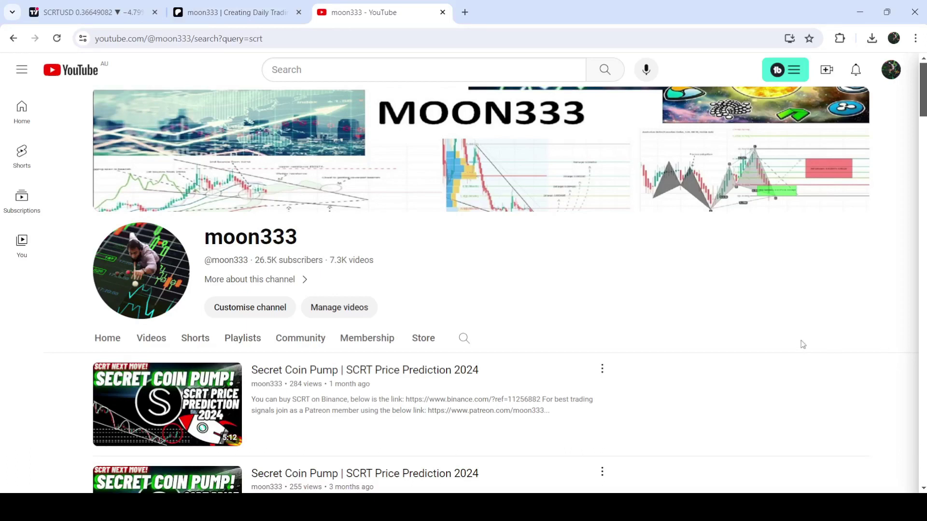
- On the weekly SCRTUSD chart, sketch a rounded-bottom brush curve with a hook, then undo both strokes
left_click(92, 12)
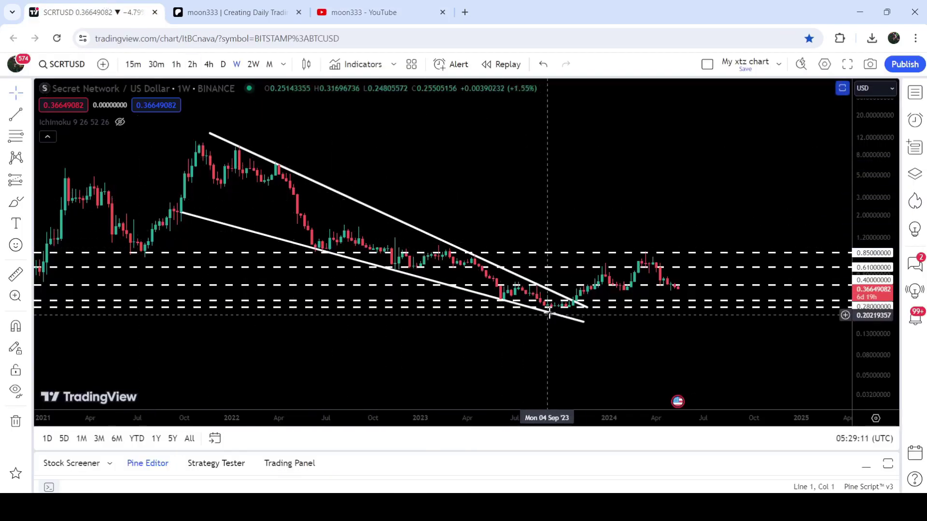
left_click_drag(540, 184, 476, 195)
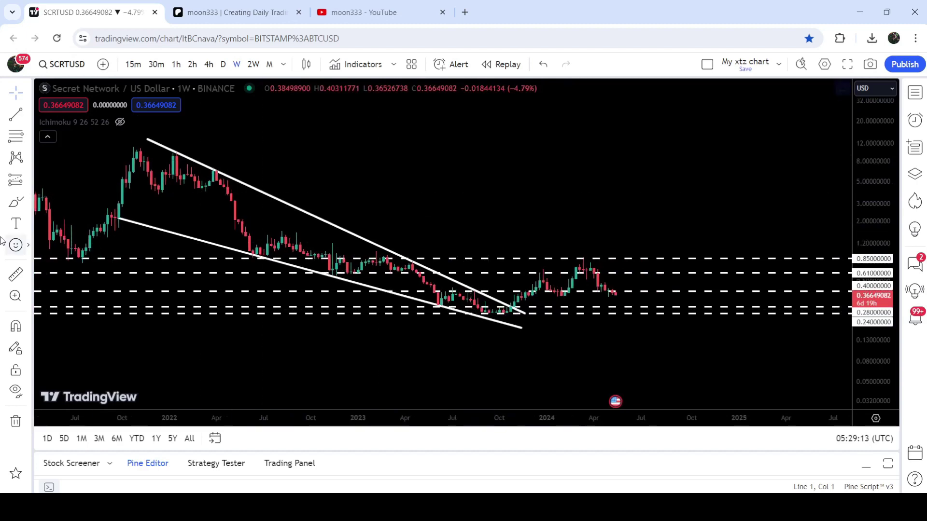
left_click_drag(435, 317, 735, 218)
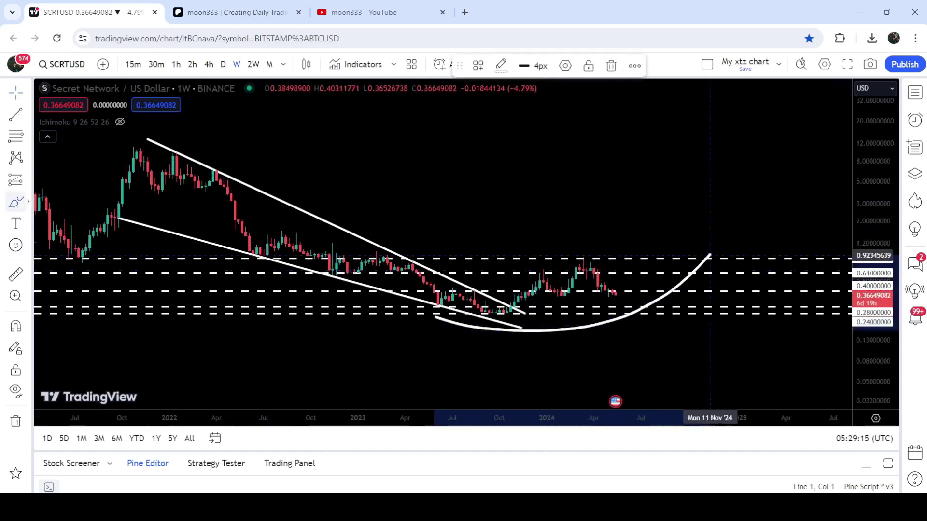
mouse_move(680, 236)
left_mouse_down()
mouse_move(736, 187)
mouse_move(746, 243)
left_mouse_up()
key("ctrl+z")
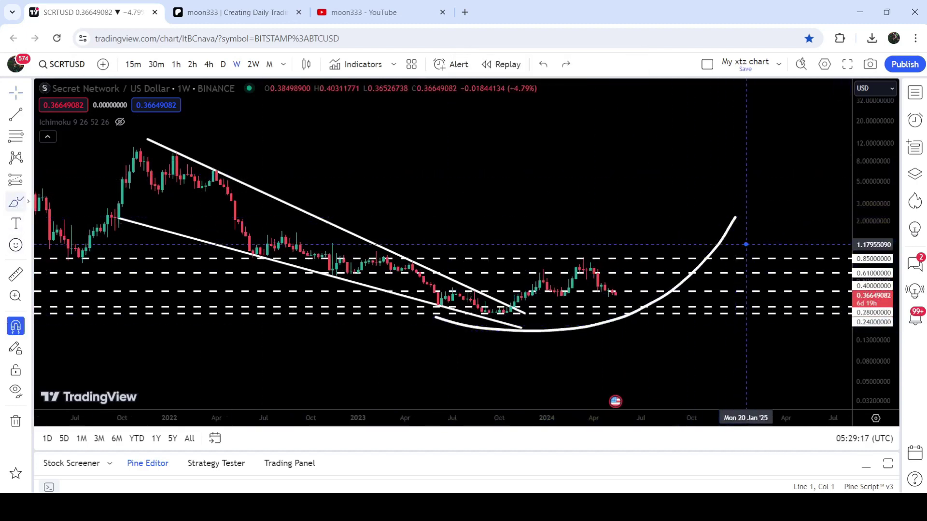
key("ctrl")
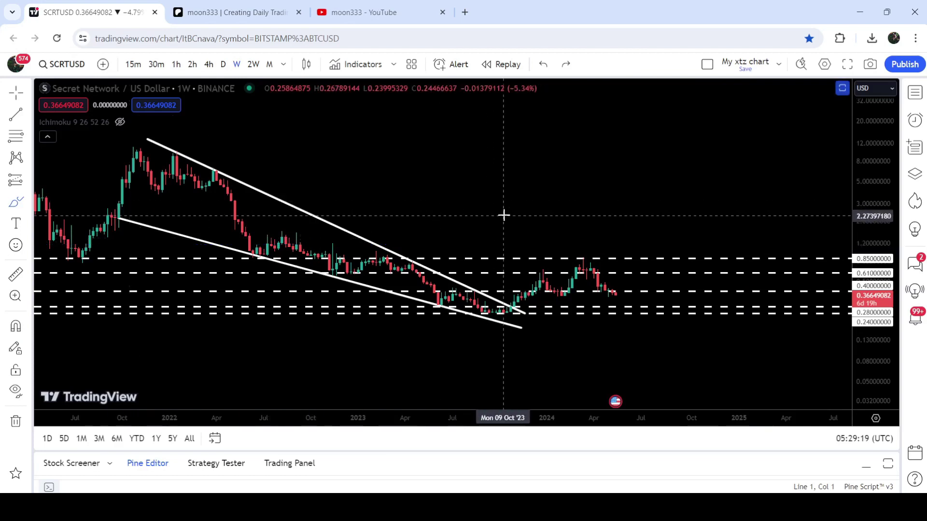
- With magnet mode on, measure the 249.84% rise over 27 bars from September 2023 to March 2024
left_click(16, 327)
mouse_move(485, 314)
left_mouse_down()
mouse_move(558, 280)
mouse_move(582, 251)
left_mouse_up()
left_click(582, 252)
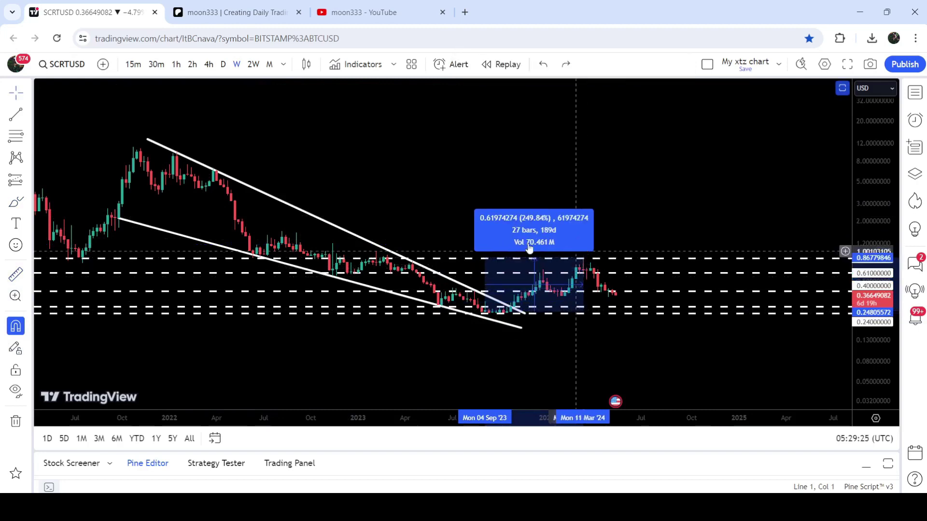
- Delete the 249.84% range measurement, pan back toward recent dates, and unhide the Ichimoku indicator
left_click(495, 227)
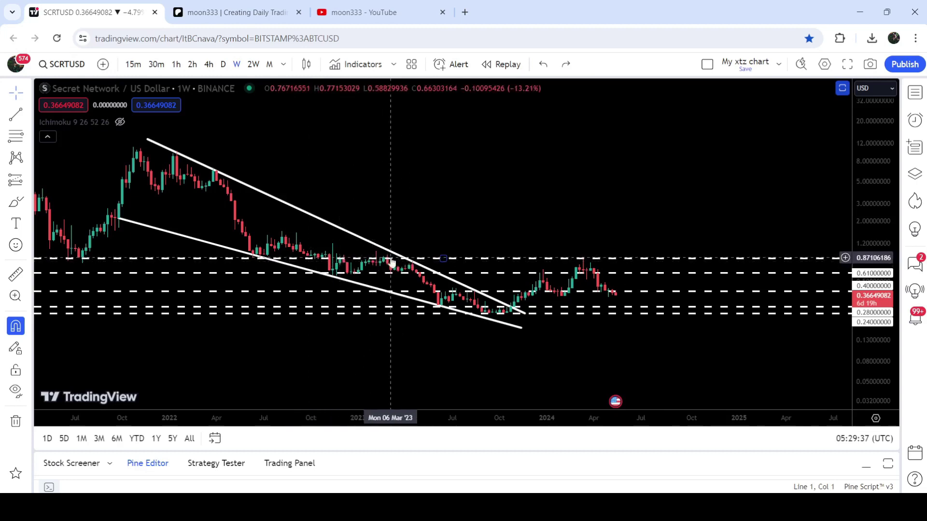
scroll(290, 244, "left", 5)
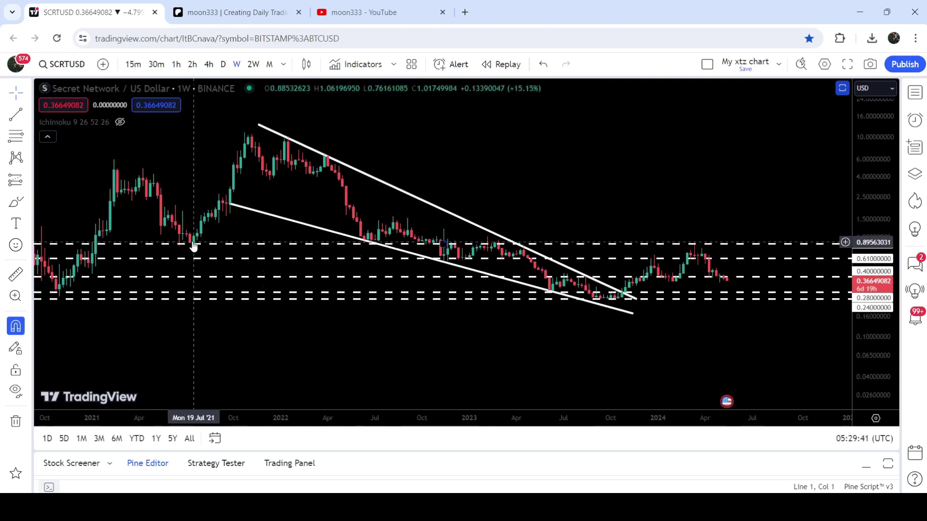
left_click_drag(642, 170, 536, 174)
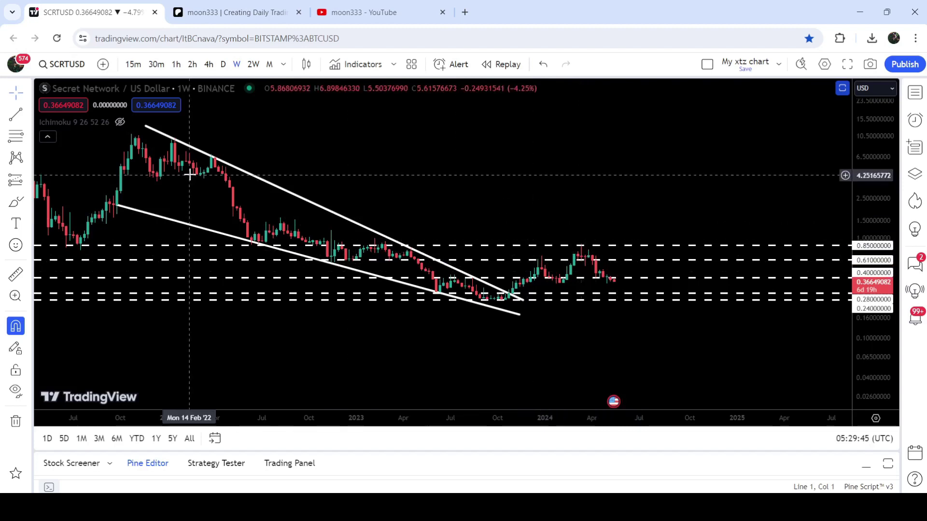
left_click(120, 121)
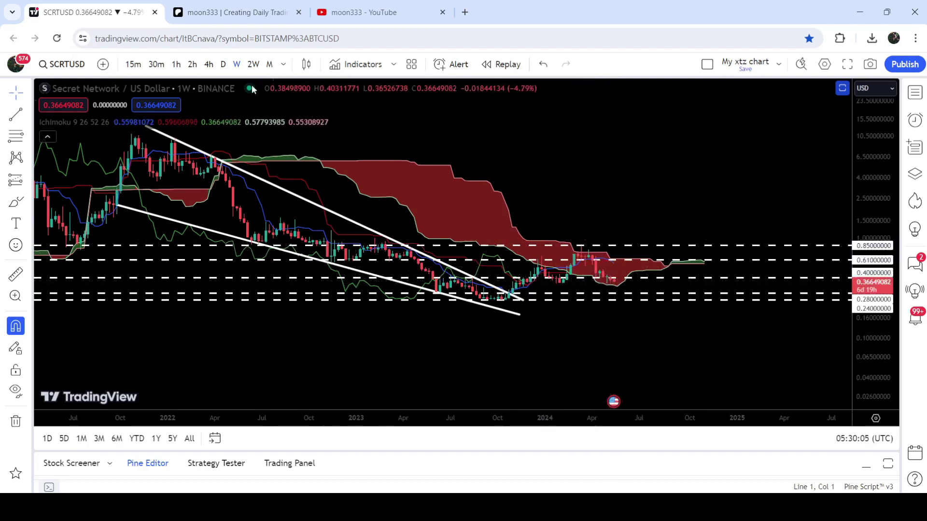
- Switch SCRTUSD to the daily interval, reset scaling, pan to recent months and hide Ichimoku
left_click(224, 64)
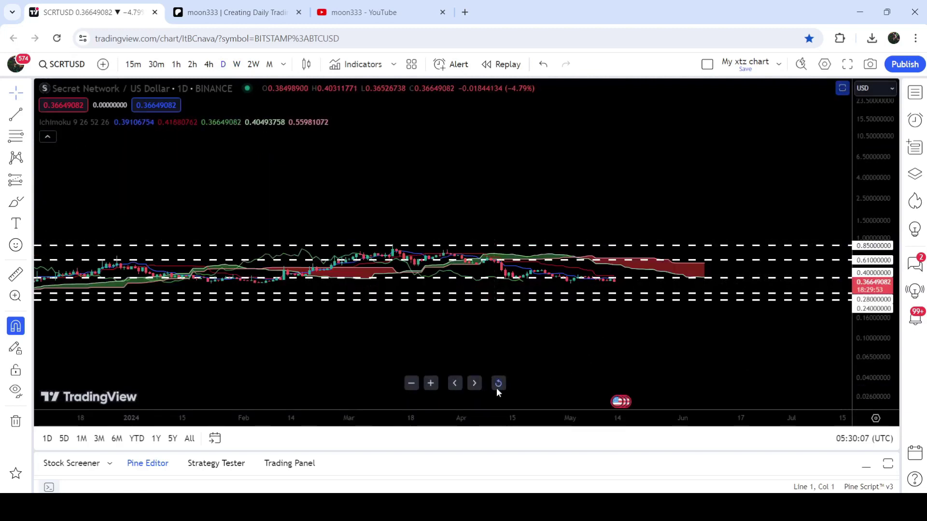
left_click(497, 384)
left_click_drag(709, 136, 490, 136)
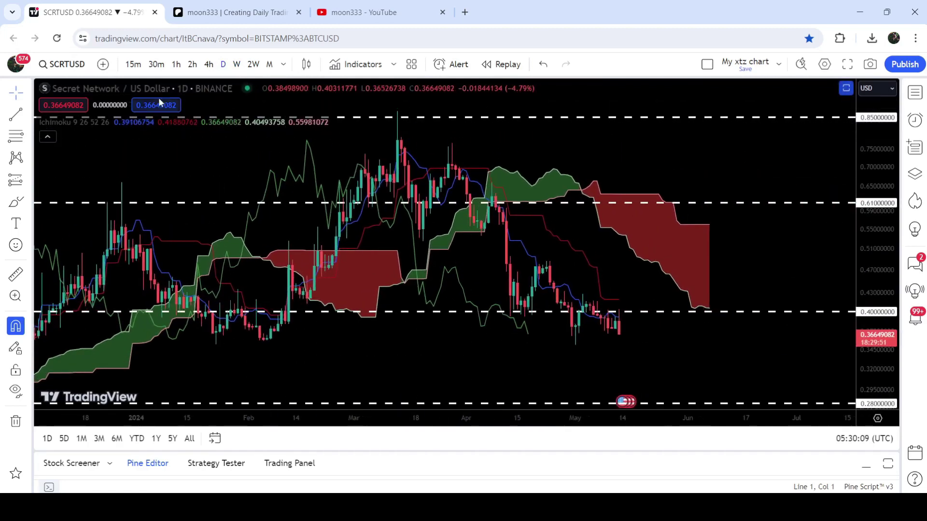
left_click(119, 122)
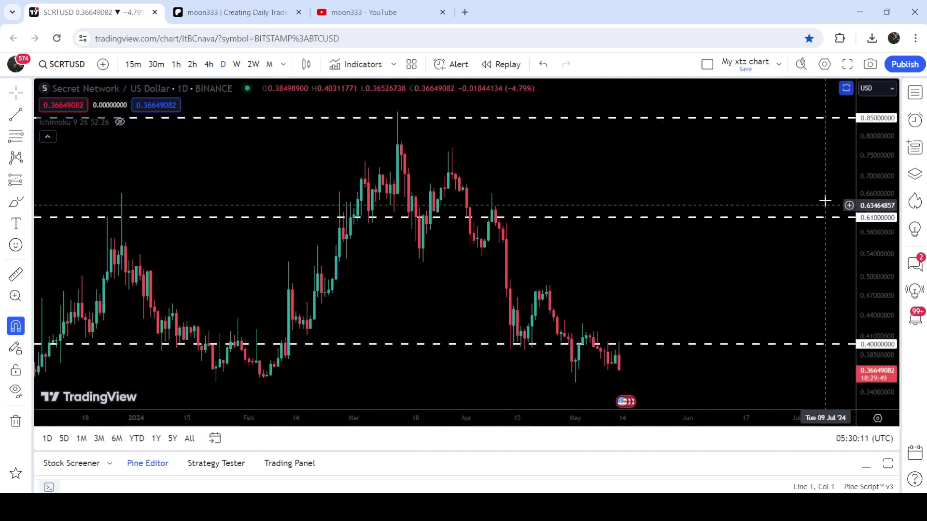
left_click_drag(864, 255, 864, 271)
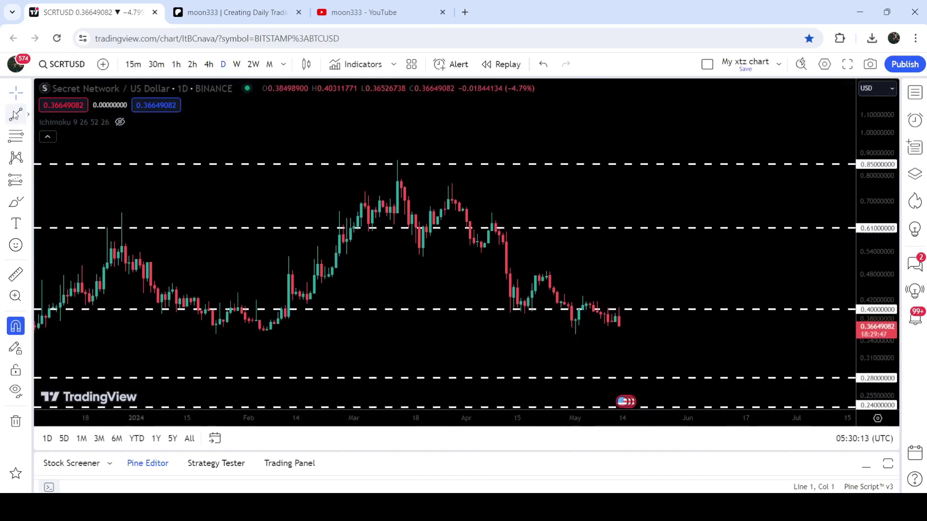
- Draw upper and lower trend lines from the March 2024 high and low into late May
left_click(436, 170)
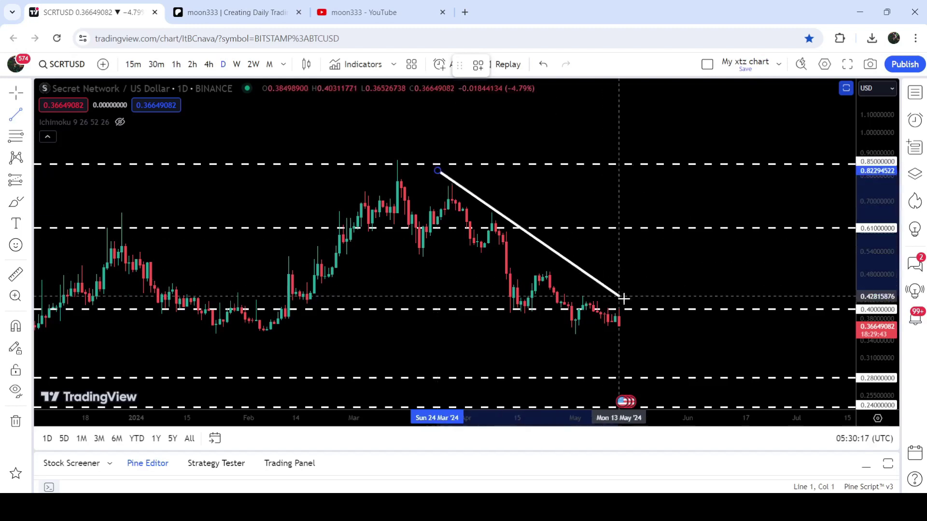
left_click(658, 344)
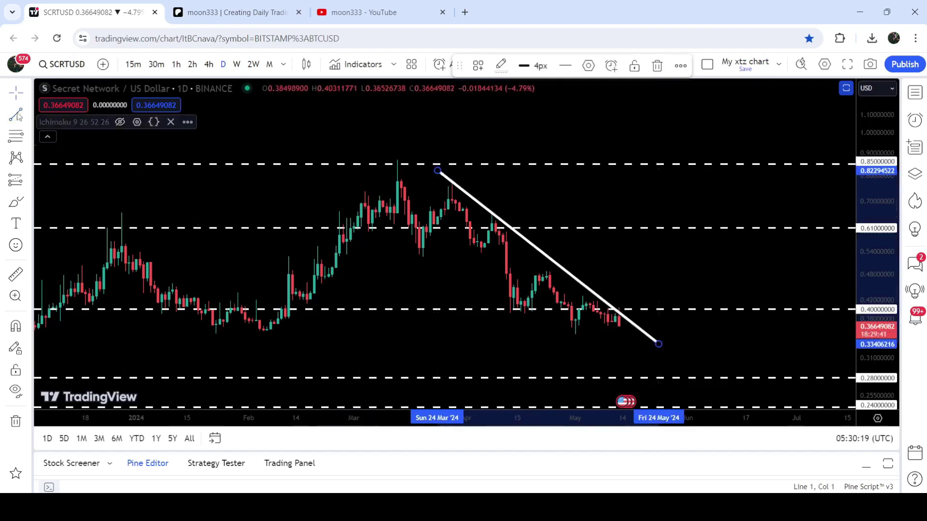
left_click(421, 255)
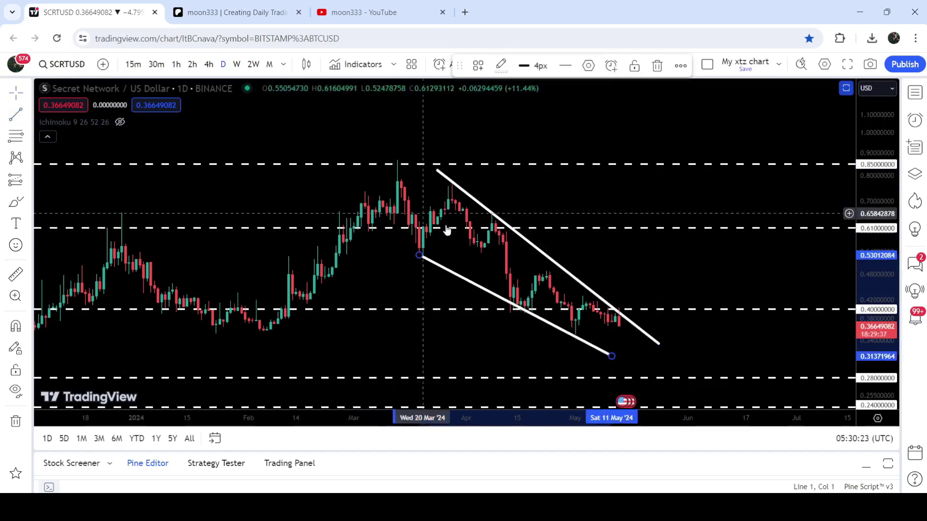
left_click(611, 356)
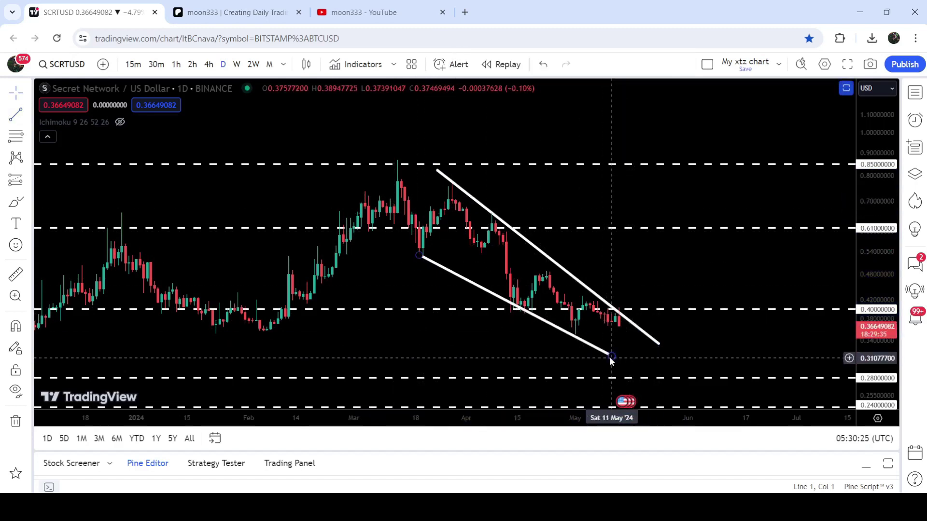
left_click_drag(612, 356, 633, 365)
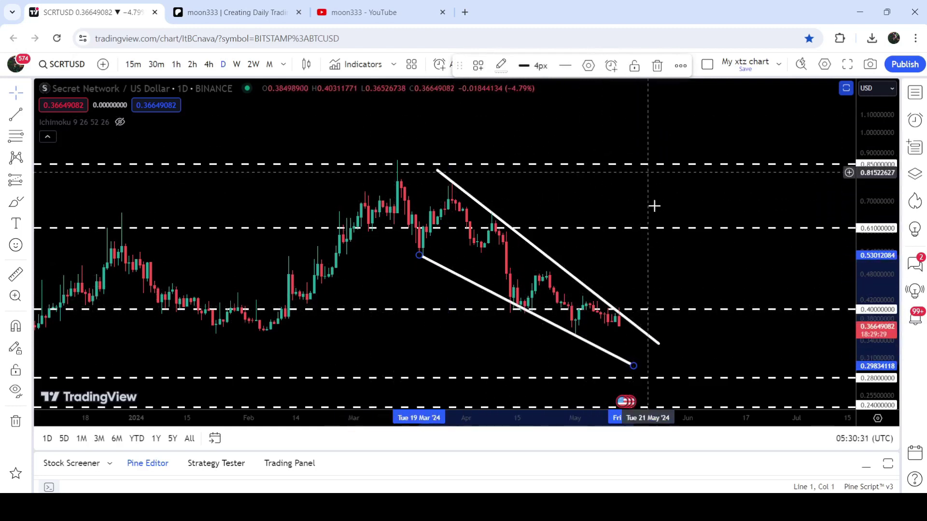
- Scroll through the YouTube members-only posts, then open the Patreon post's linked SCRT bullish Gartley idea
left_click(369, 5)
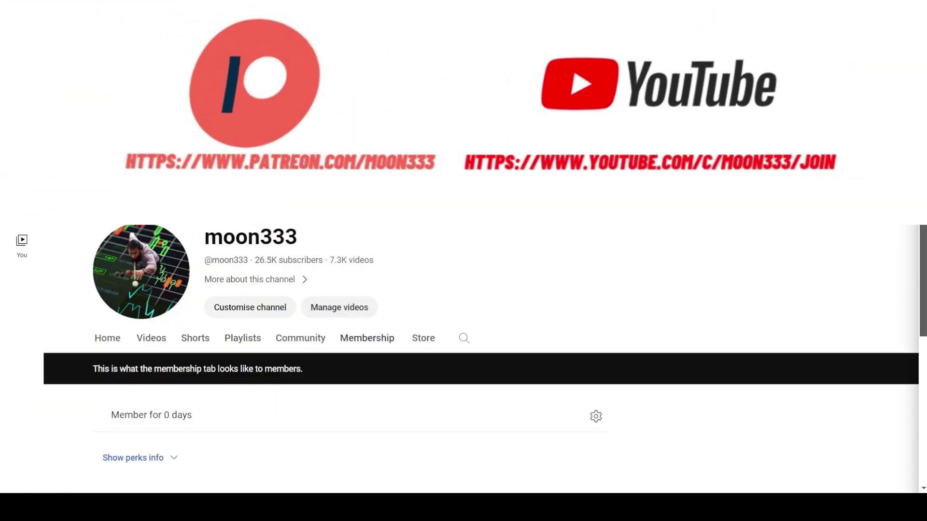
scroll(712, 321, "down", 5)
scroll(711, 320, "down", 2)
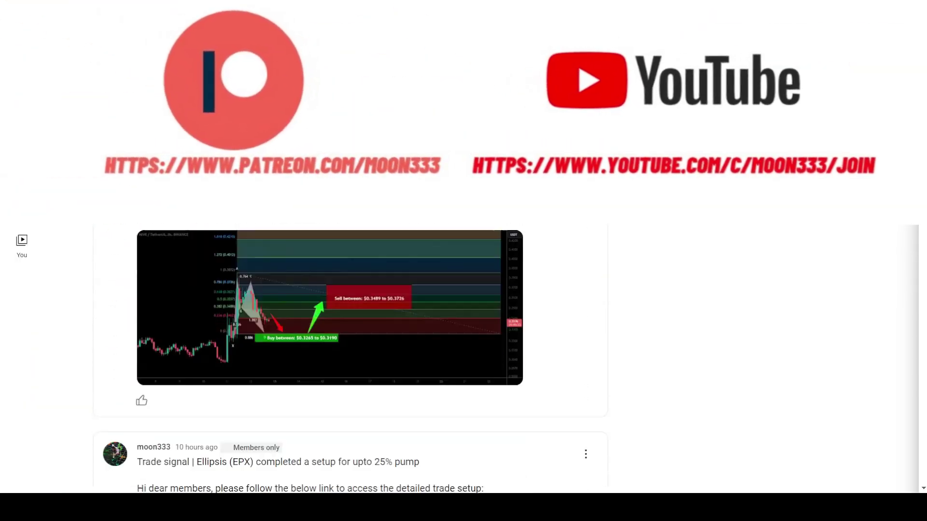
scroll(712, 320, "down", 4)
scroll(711, 320, "down", 15)
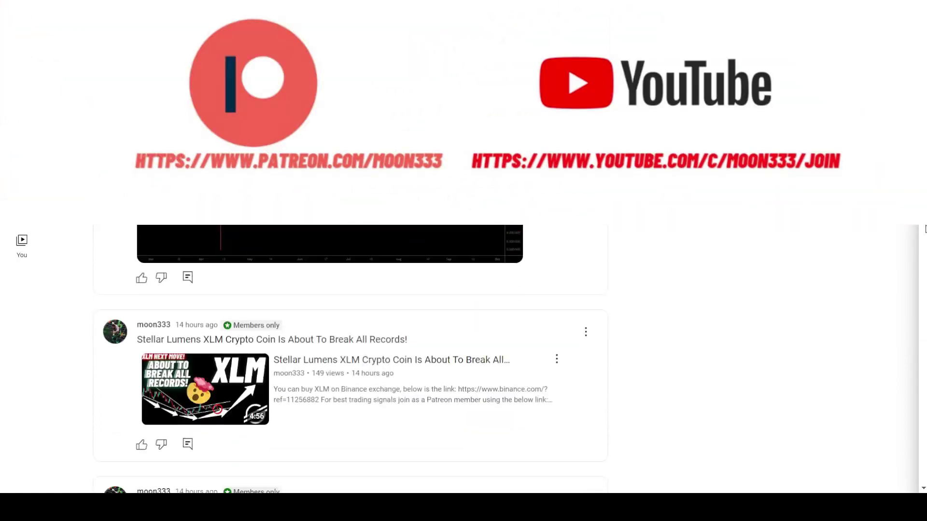
scroll(712, 320, "down", 15)
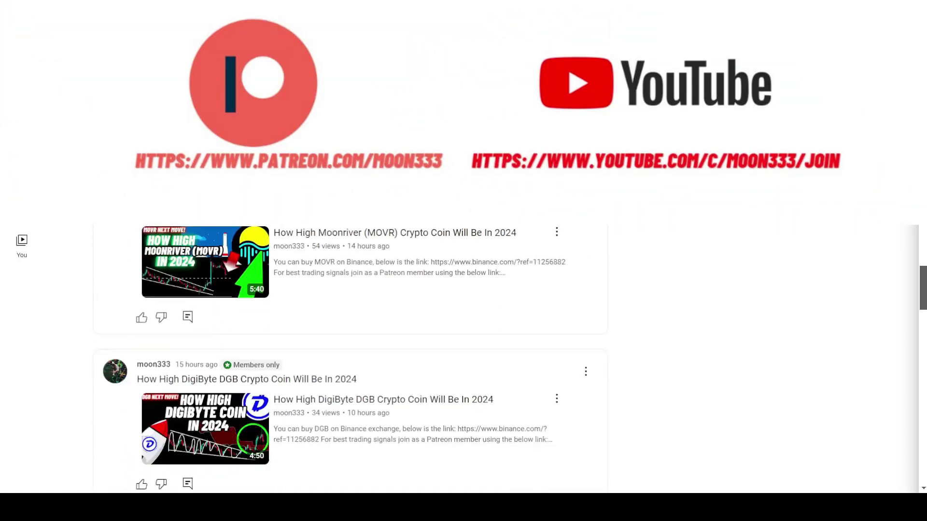
scroll(711, 321, "down", 15)
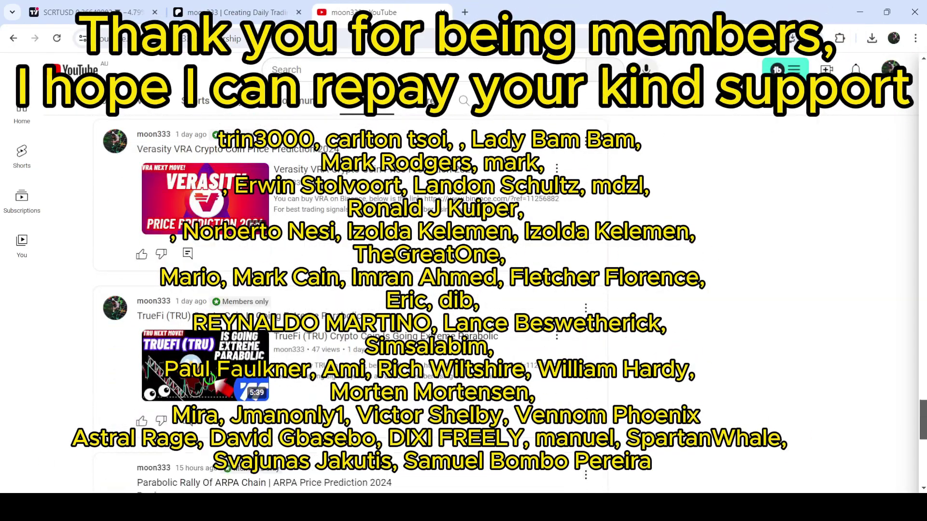
scroll(712, 320, "down", 15)
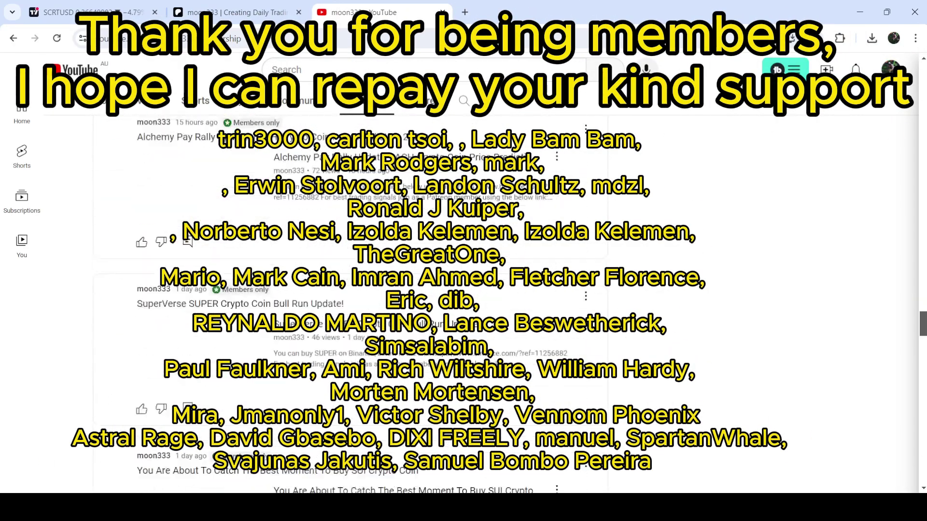
scroll(350, 309, "down", 15)
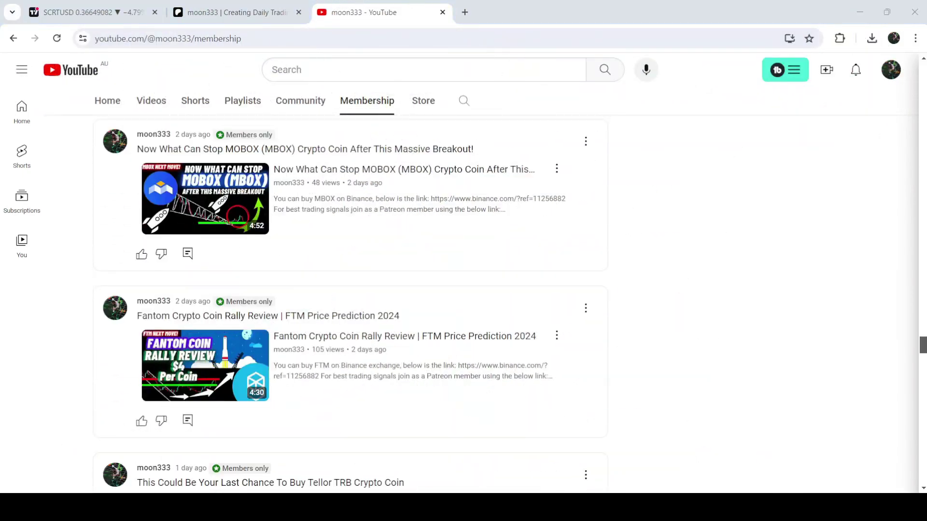
left_click(251, 9)
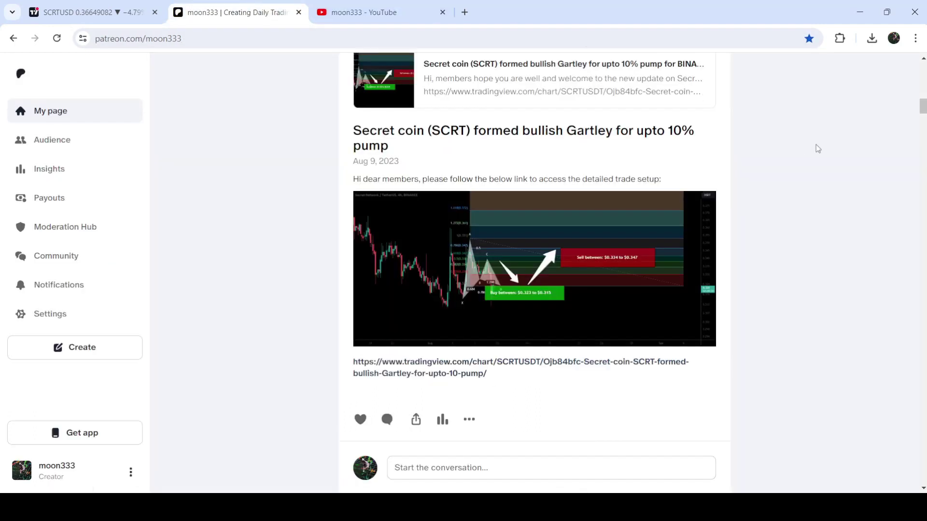
left_click(514, 79)
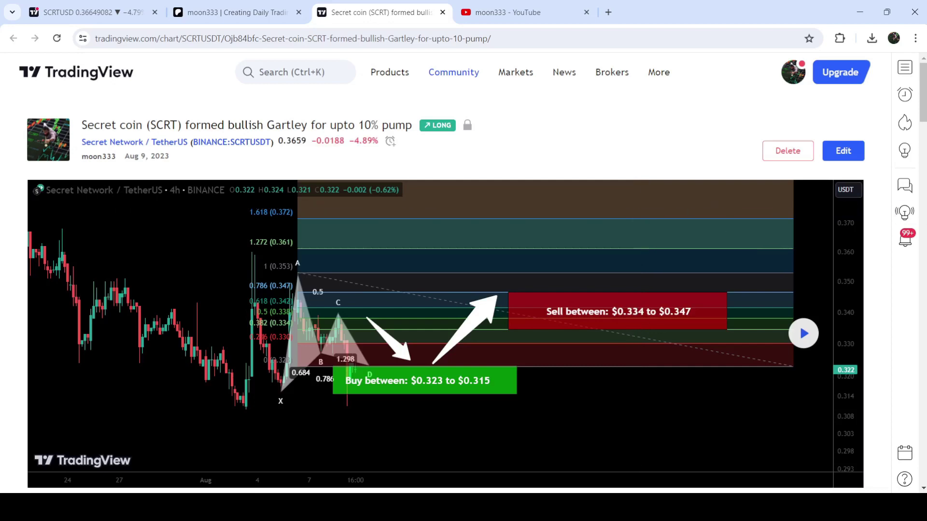
- Read the SCRT Gartley idea, highlighting the sell range and $0.315 stop-loss, then return to top
scroll(923, 217, "down", 10)
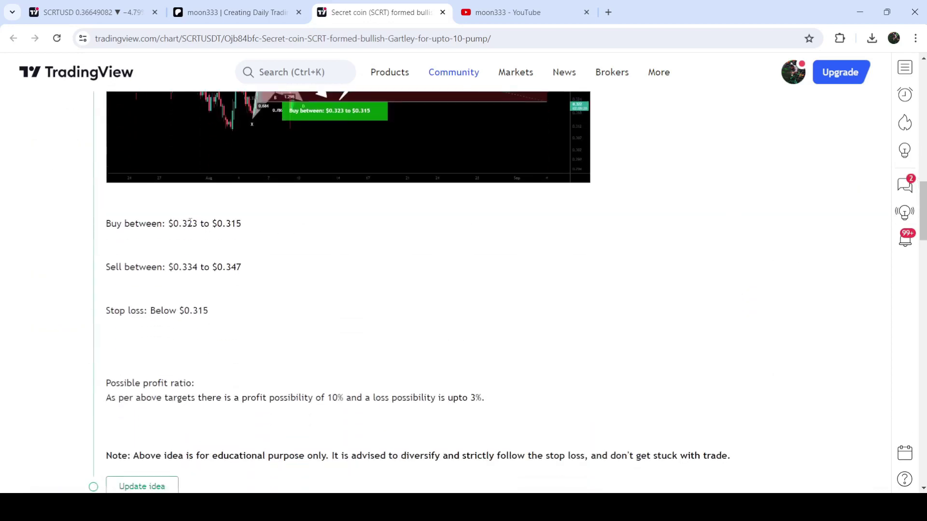
left_click_drag(173, 271, 276, 275)
left_click_drag(177, 310, 377, 310)
key("Home")
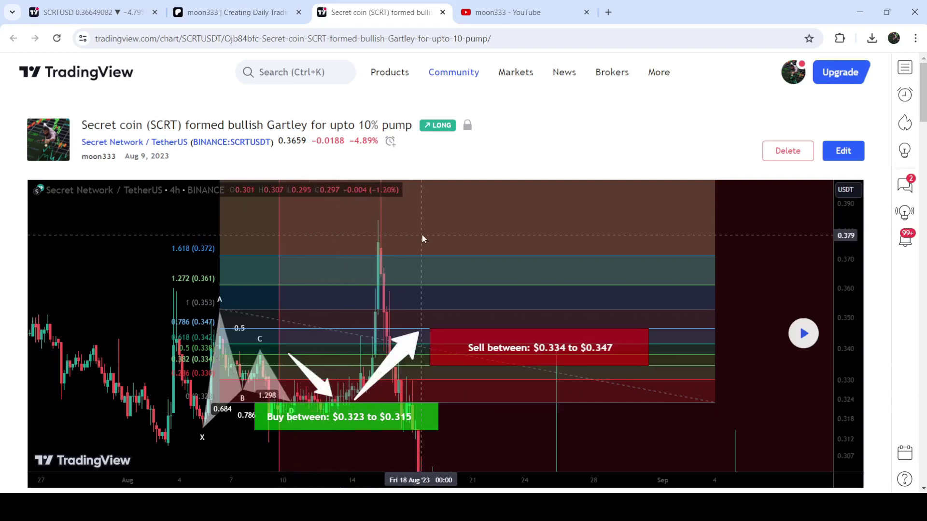
- Scroll down the YouTube members-only trade-signal posts to the Harvest Finance (FARM) 16% signal
left_click(513, 11)
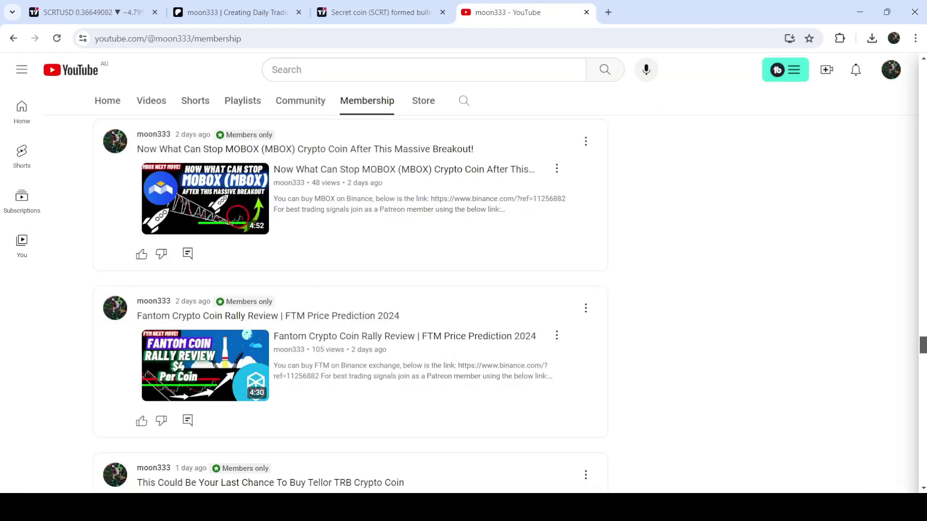
left_click_drag(922, 345, 922, 475)
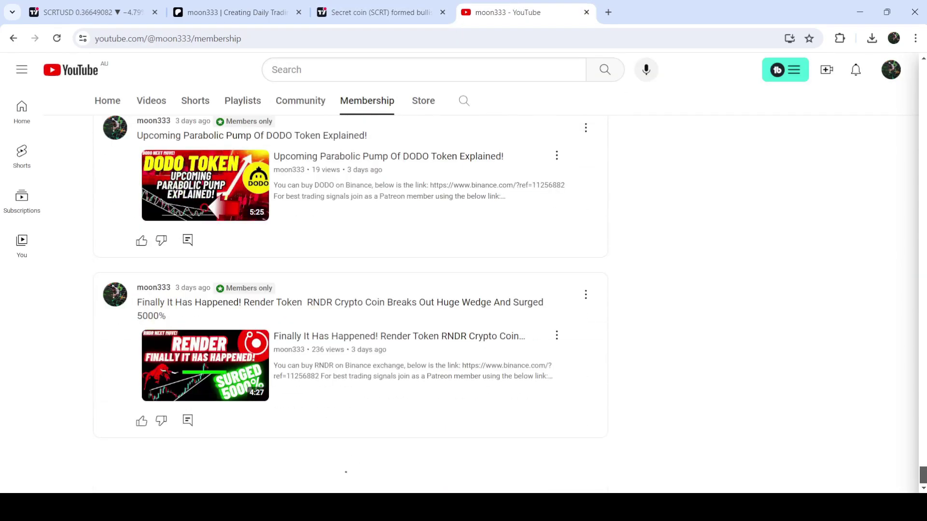
left_click_drag(923, 378, 923, 464)
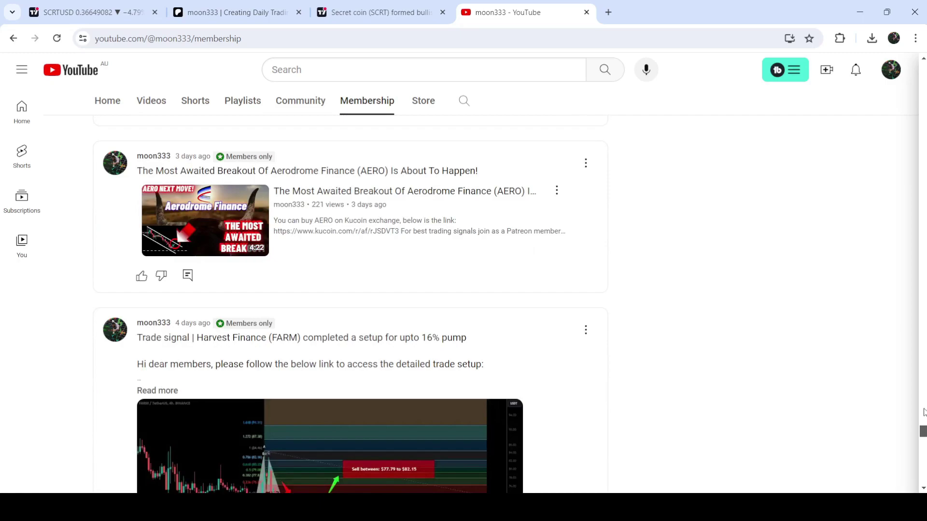
left_click_drag(923, 397, 923, 442)
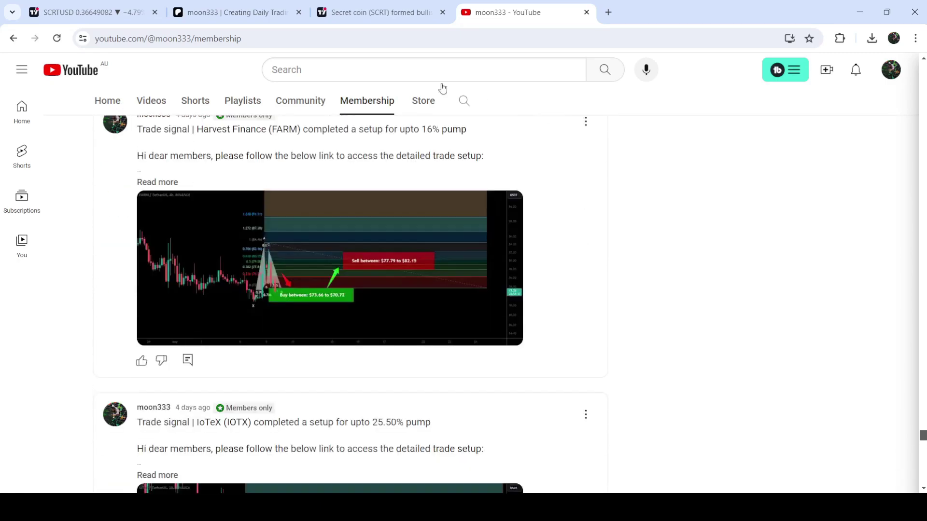
- On the daily SCRTUSD chart, draw a trend line spanning the wedge height, move it to the breakout, then delete it
left_click(92, 12)
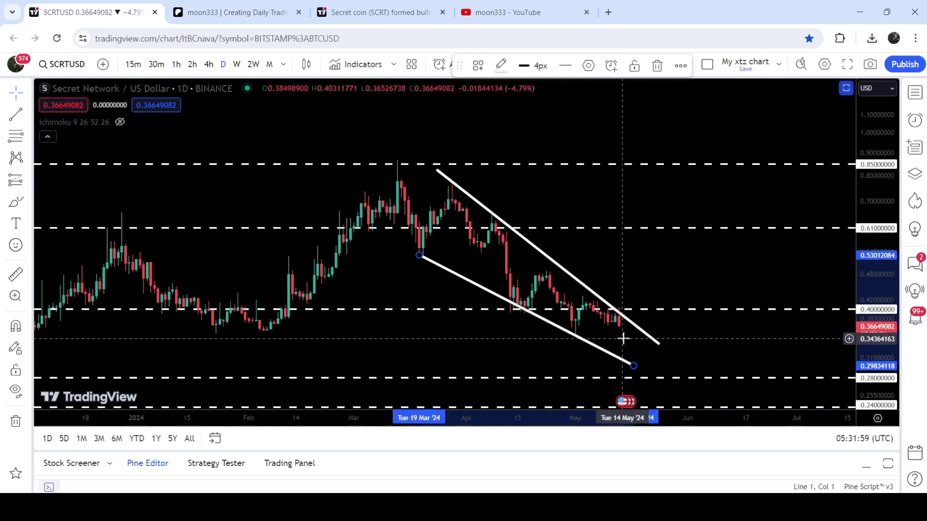
left_click_drag(656, 273, 579, 242)
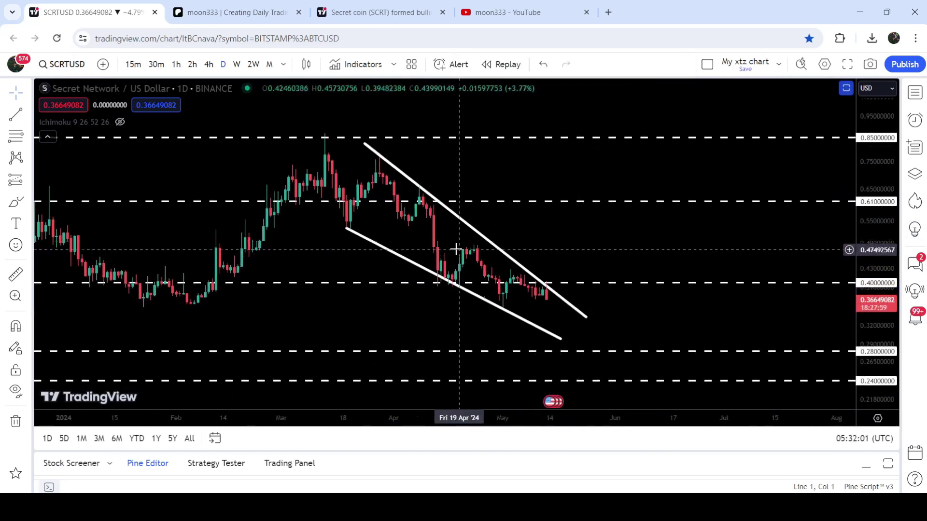
left_click(14, 116)
left_click(380, 157)
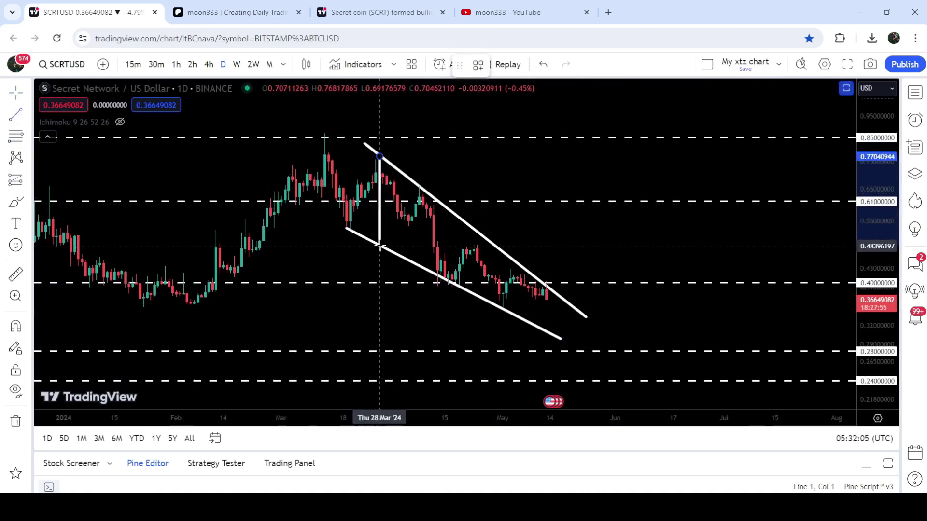
left_click(379, 247)
left_click_drag(378, 209, 550, 397)
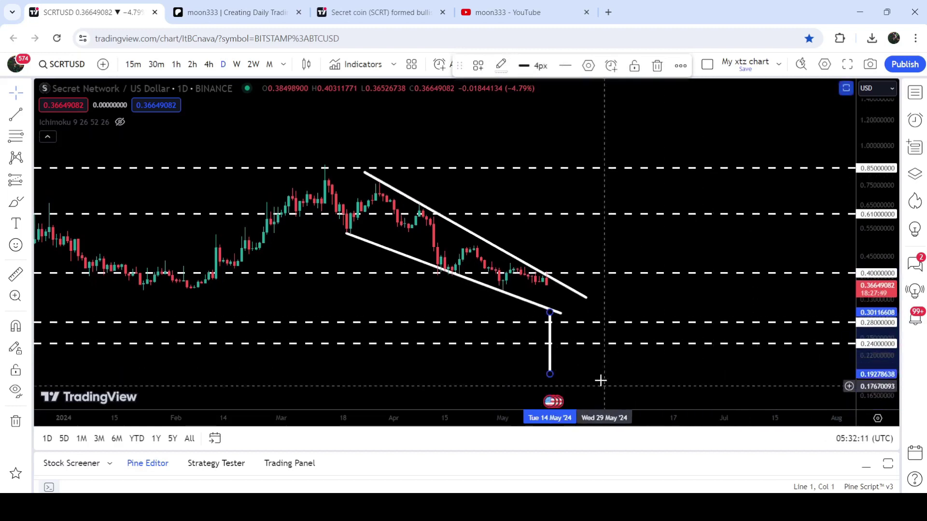
left_click_drag(550, 361, 467, 285)
key("Delete")
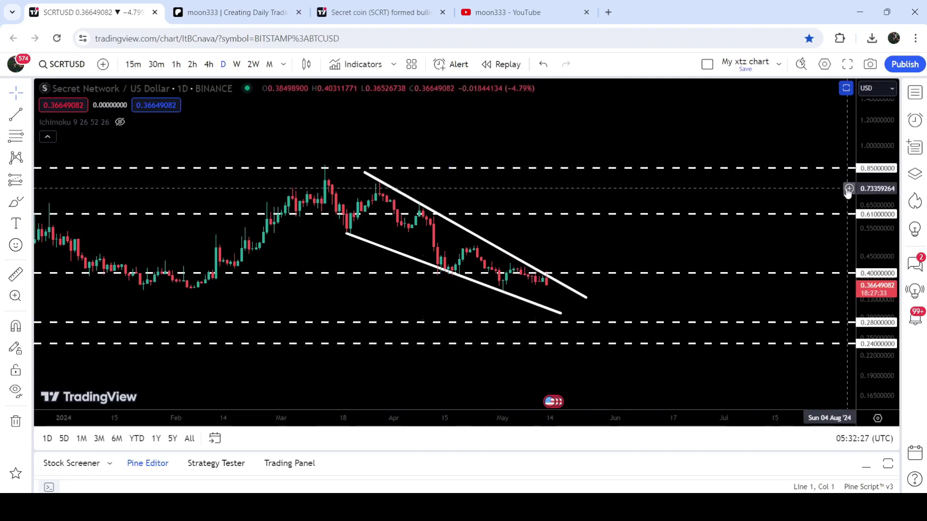
- Switch SCRTUSD to weekly candles and pan back through the 2018–2021 price history
left_click(237, 64)
left_click_drag(877, 113, 687, 236)
left_click_drag(452, 154, 629, 180)
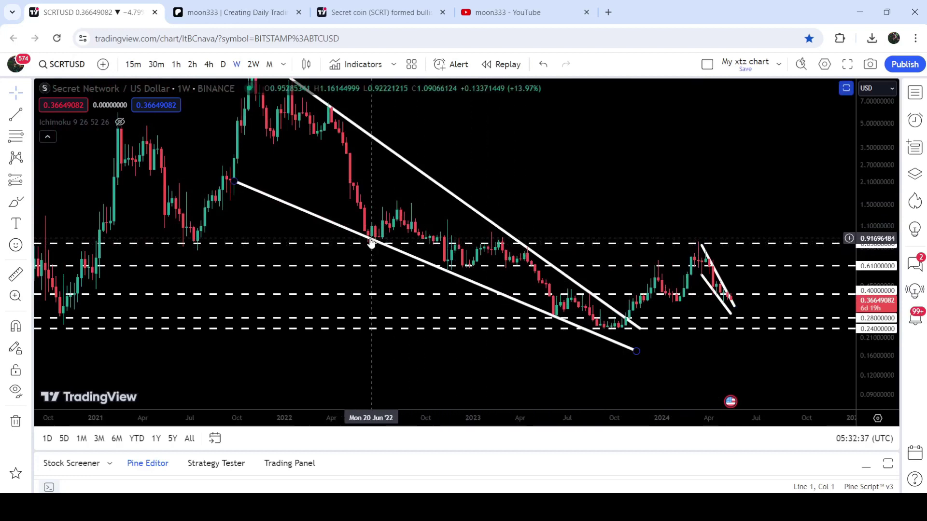
left_click_drag(200, 162, 603, 138)
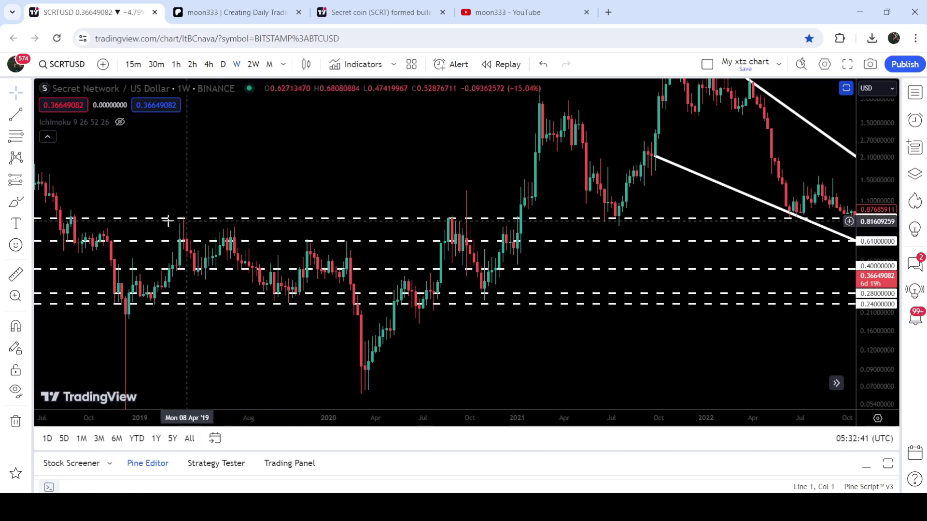
left_click_drag(193, 227, 401, 204)
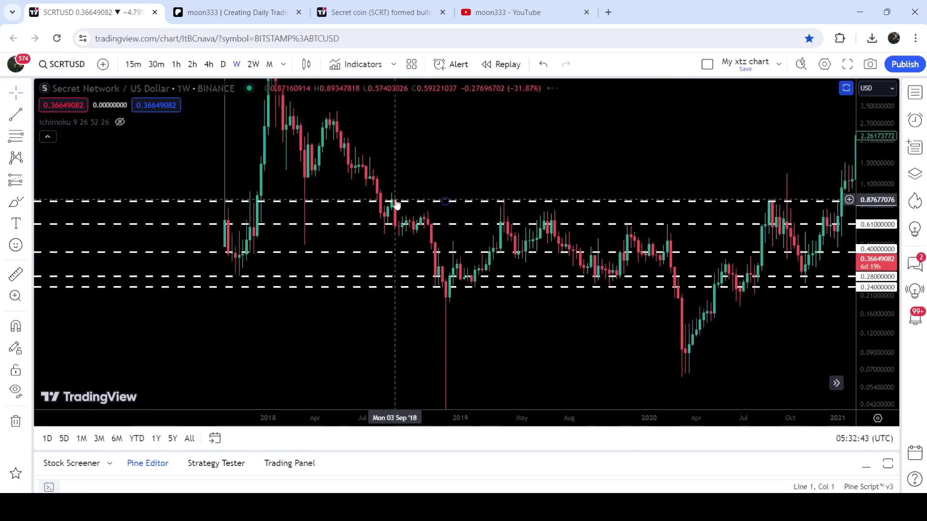
- Bring the multi-year wedge trendlines into view, auto-fit the price scale, and show Ichimoku
left_click_drag(585, 100, 91, 145)
left_click_drag(765, 149, 356, 111)
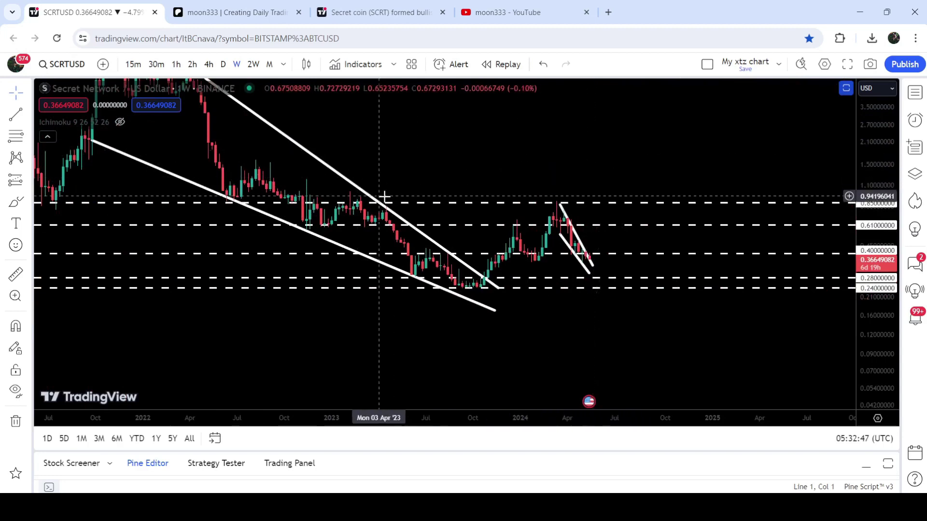
left_click_drag(435, 257, 440, 273)
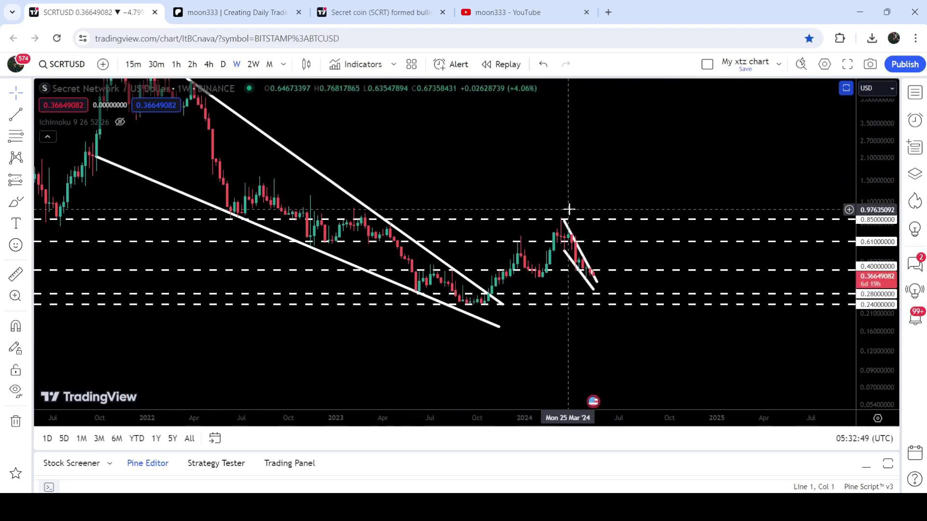
left_click(846, 87)
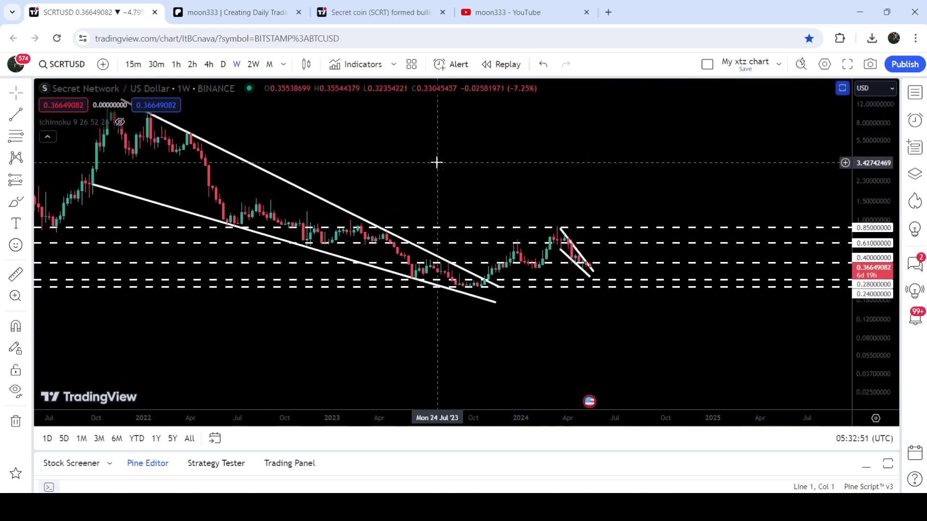
left_click_drag(437, 159, 457, 164)
left_click(120, 122)
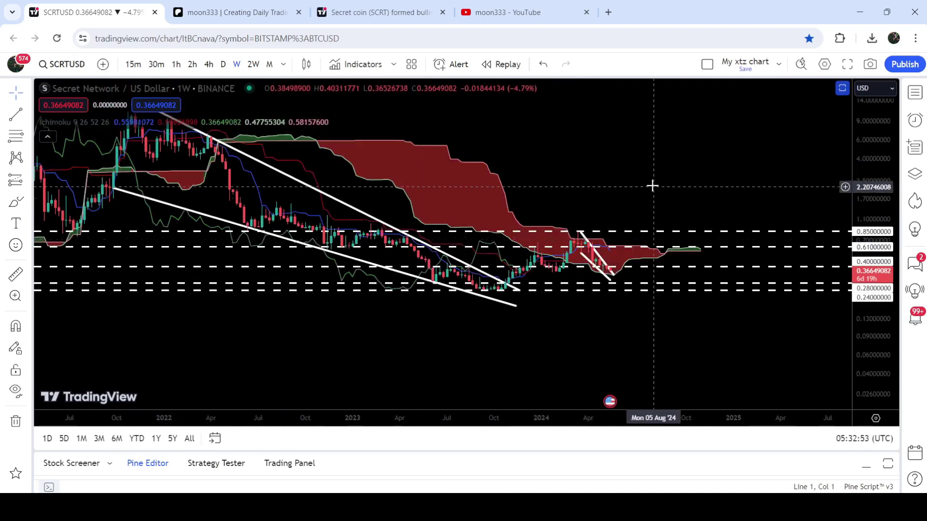
left_click_drag(485, 198, 383, 184)
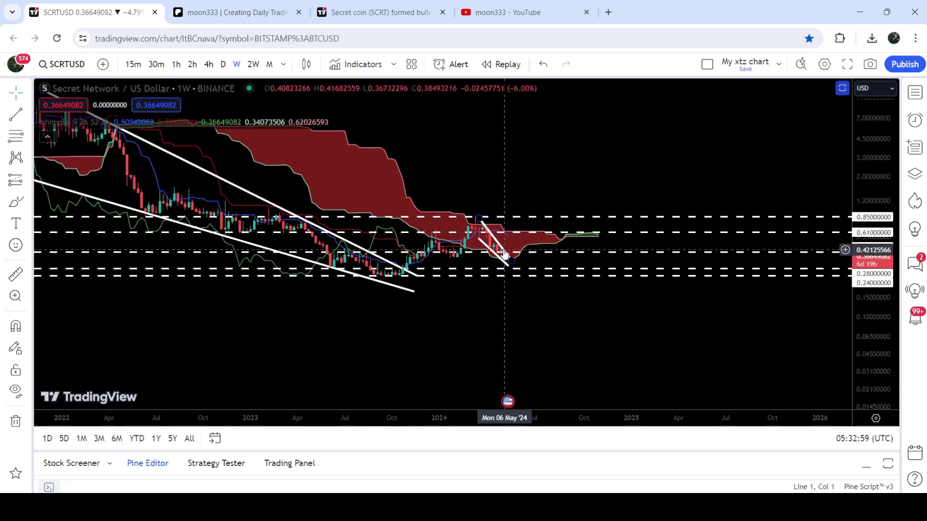
scroll(321, 391, "up", 3)
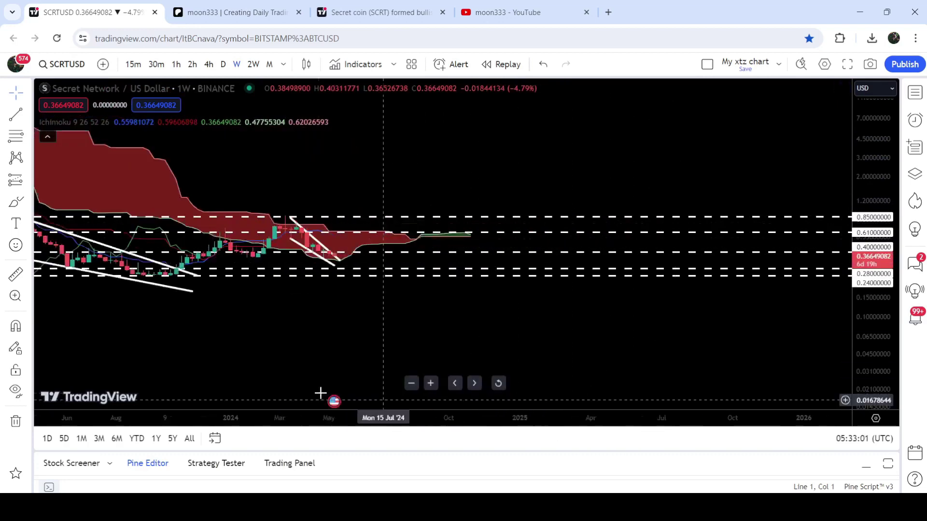
left_click_drag(855, 323, 857, 304)
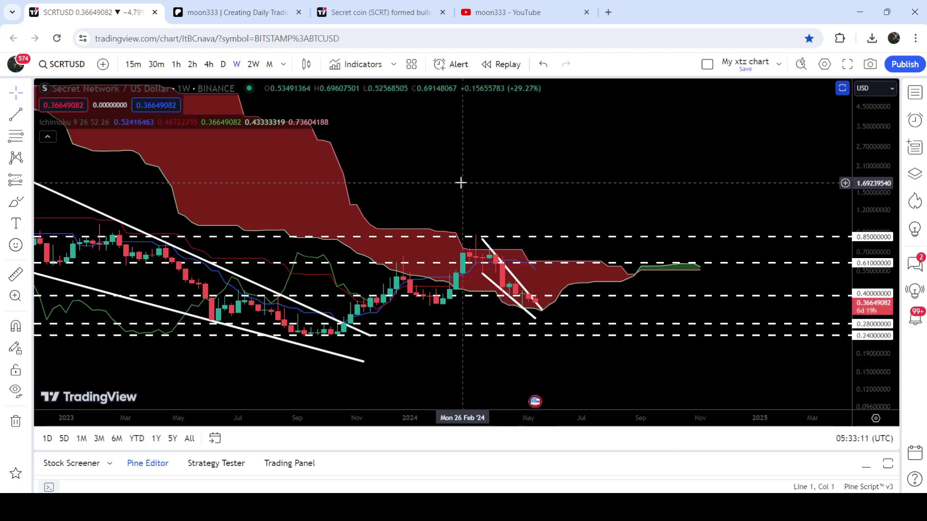
left_click_drag(459, 182, 650, 187)
scroll(476, 221, "up", 3)
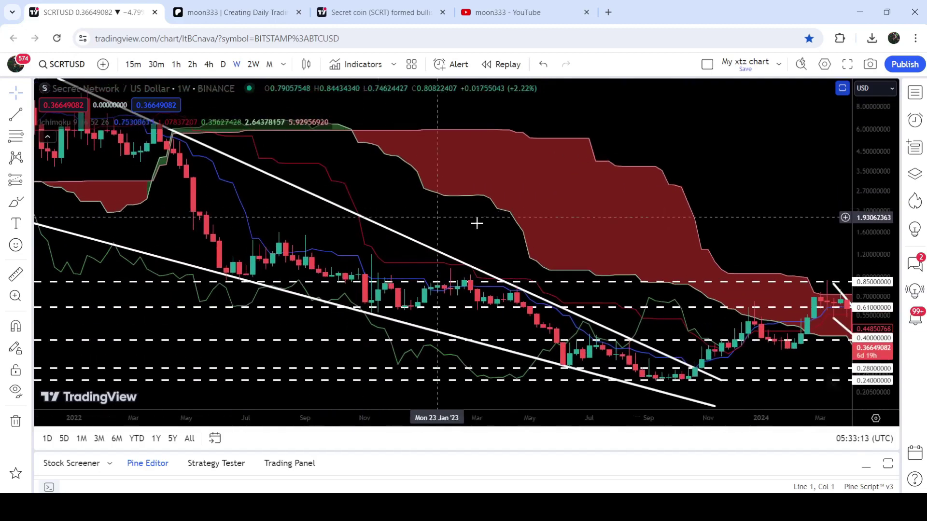
left_click(411, 384)
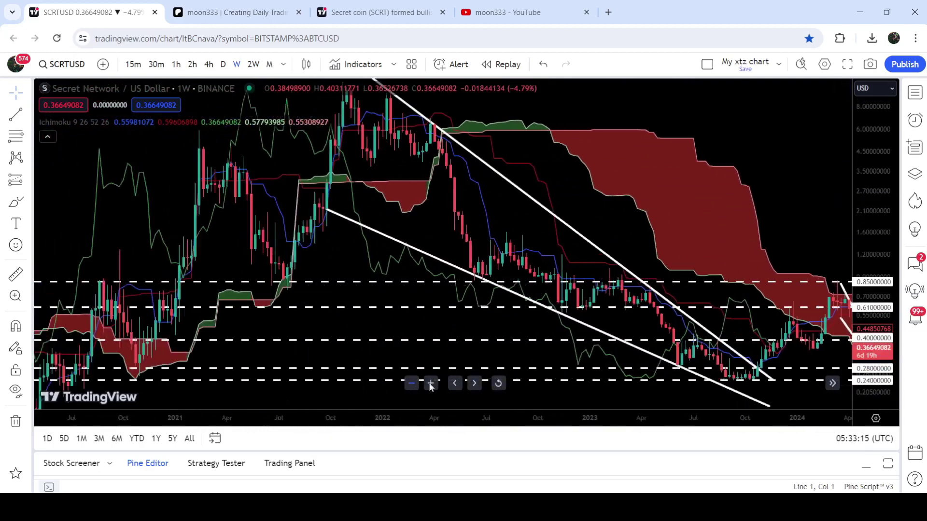
left_click(410, 384)
left_click(410, 384)
left_click_drag(775, 144, 534, 136)
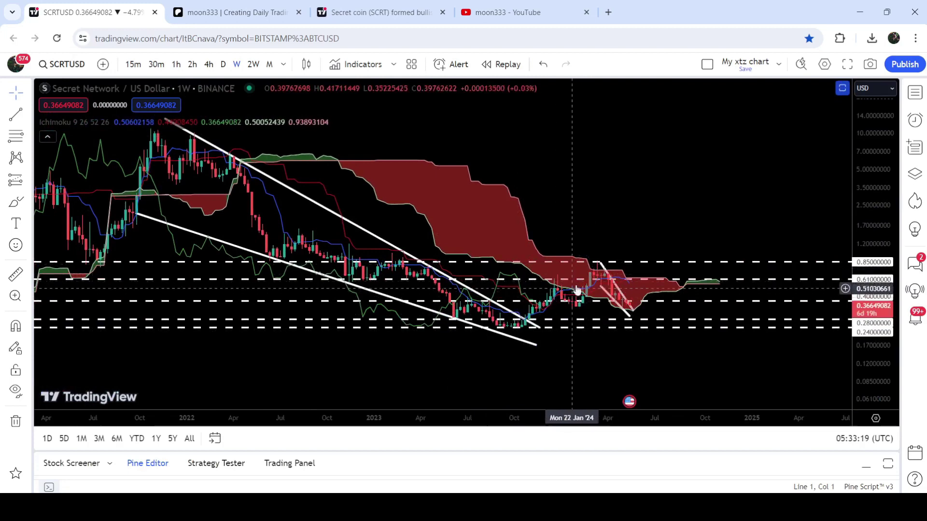
left_click_drag(414, 135, 432, 159)
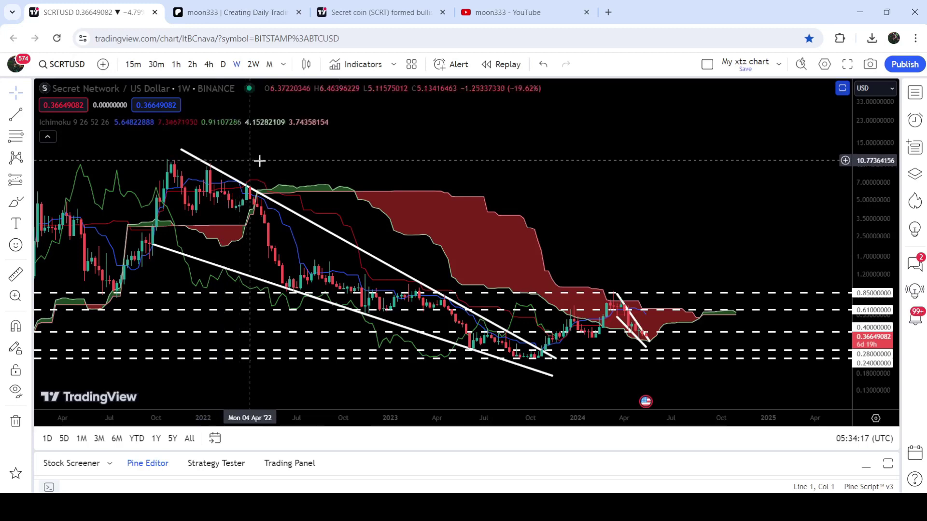
- Scroll the YouTube members-only posts down to the FC Porto Fan Token (PORTO) 13.50% signal
left_click(529, 8)
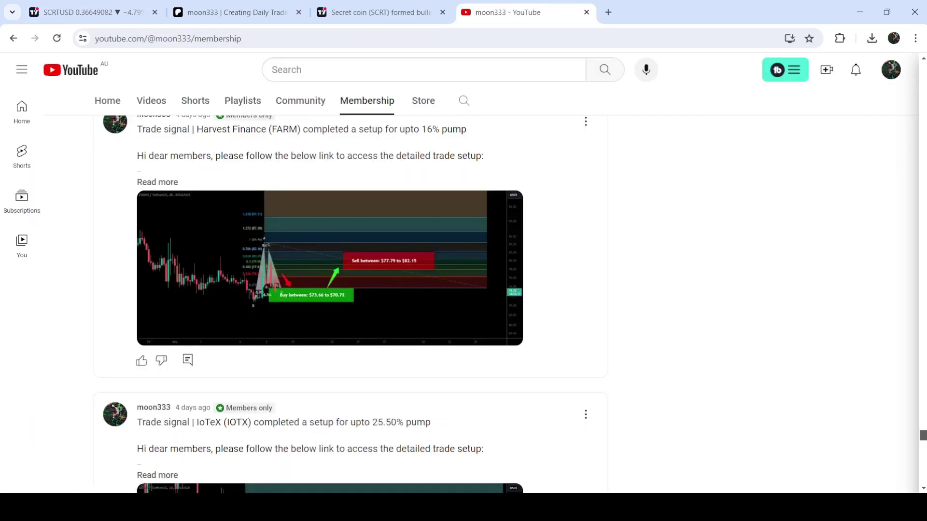
left_click_drag(923, 437, 919, 490)
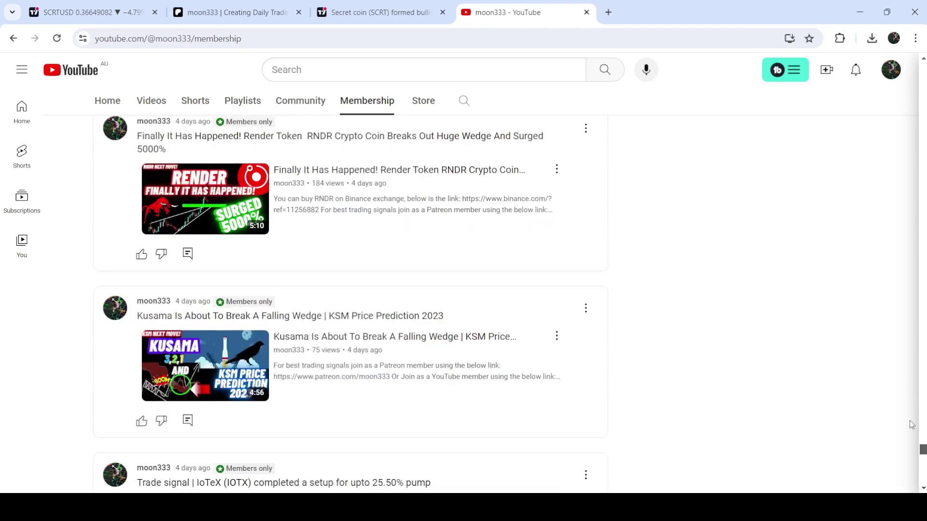
scroll(923, 431, "down", 20)
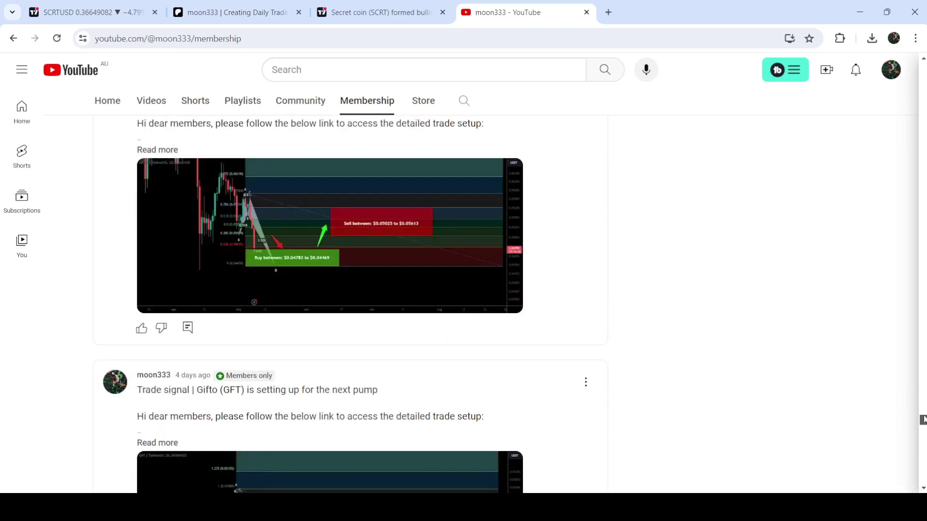
left_click_drag(923, 431, 923, 478)
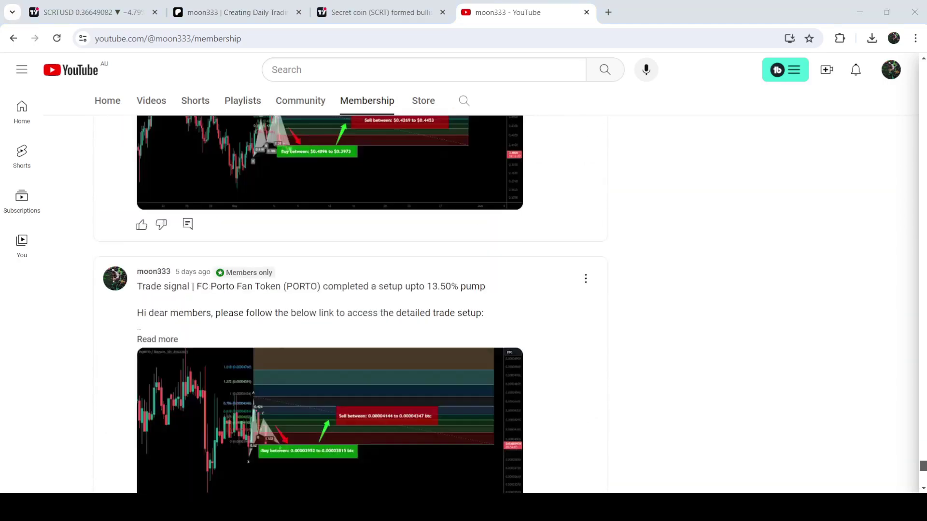